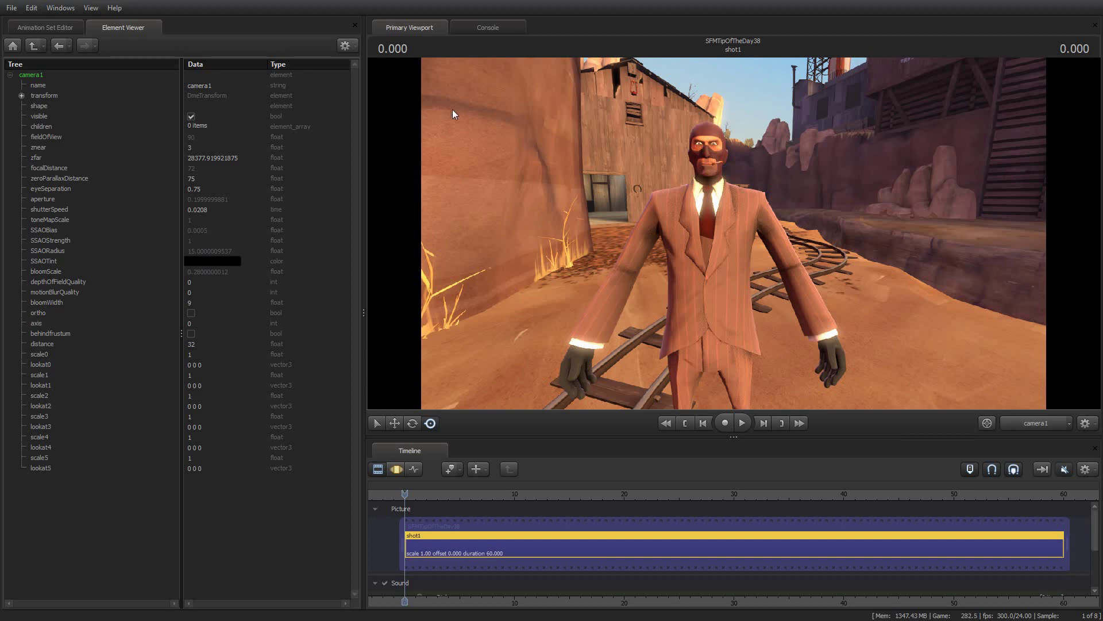
# Step: Set camera1's znear clipping distance to 100
pyautogui.doubleClick(215, 148)
pyautogui.doubleClick(254, 159)
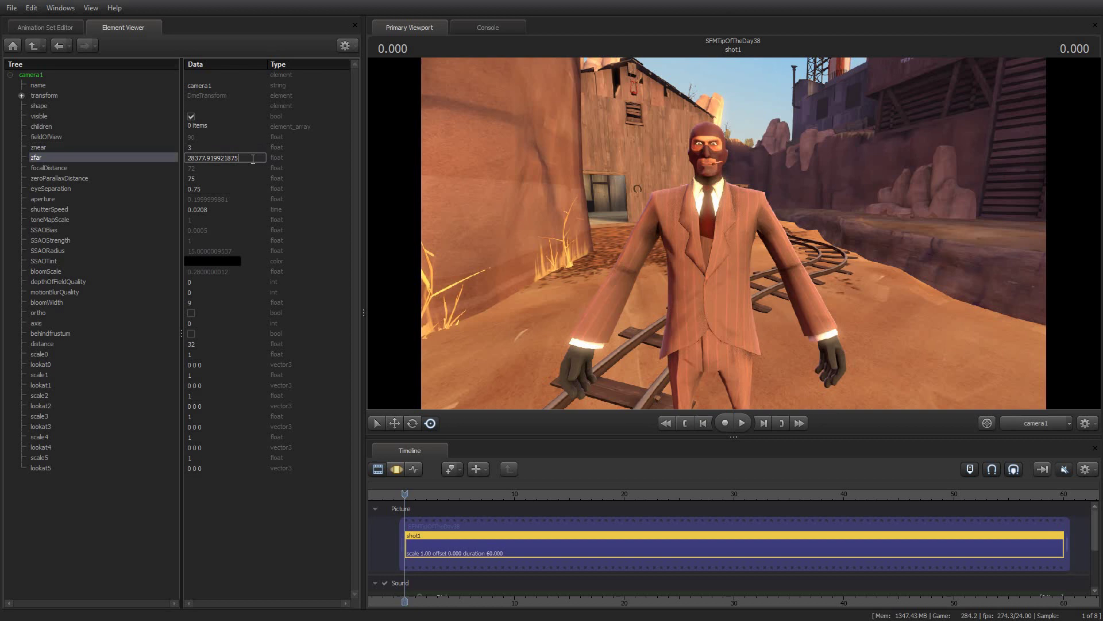
pyautogui.click(256, 159)
pyautogui.doubleClick(228, 149)
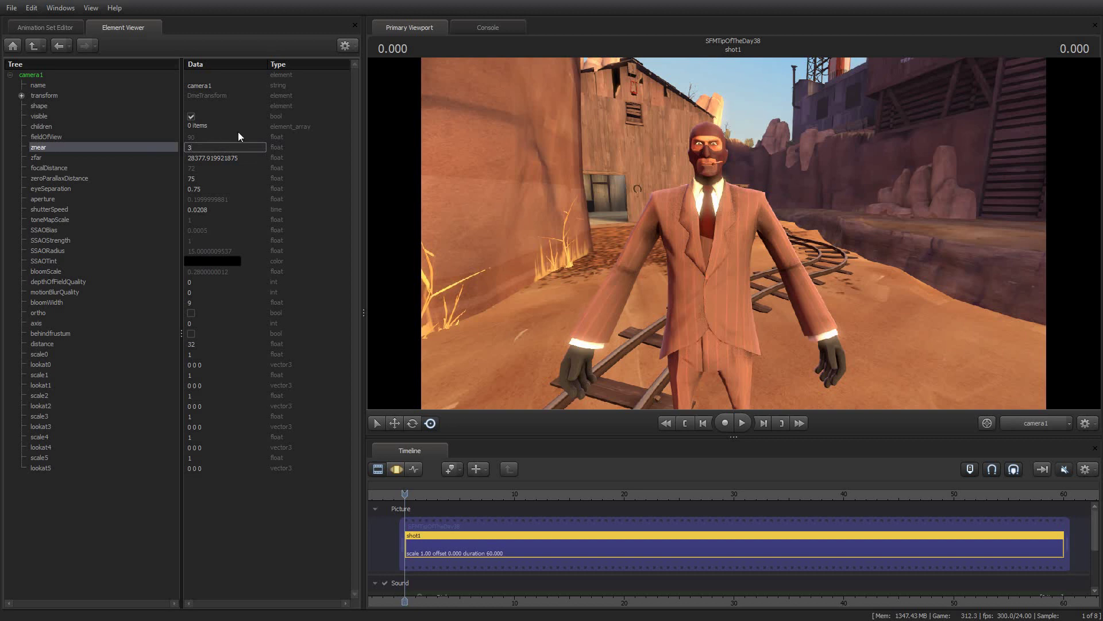
pyautogui.click(244, 158)
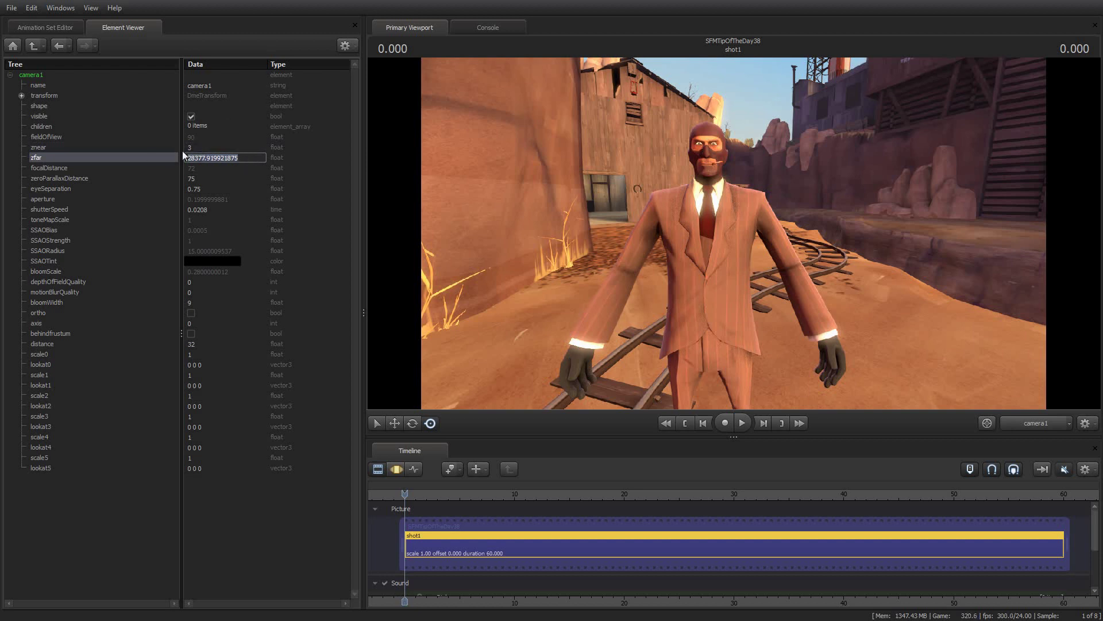
pyautogui.click(210, 148)
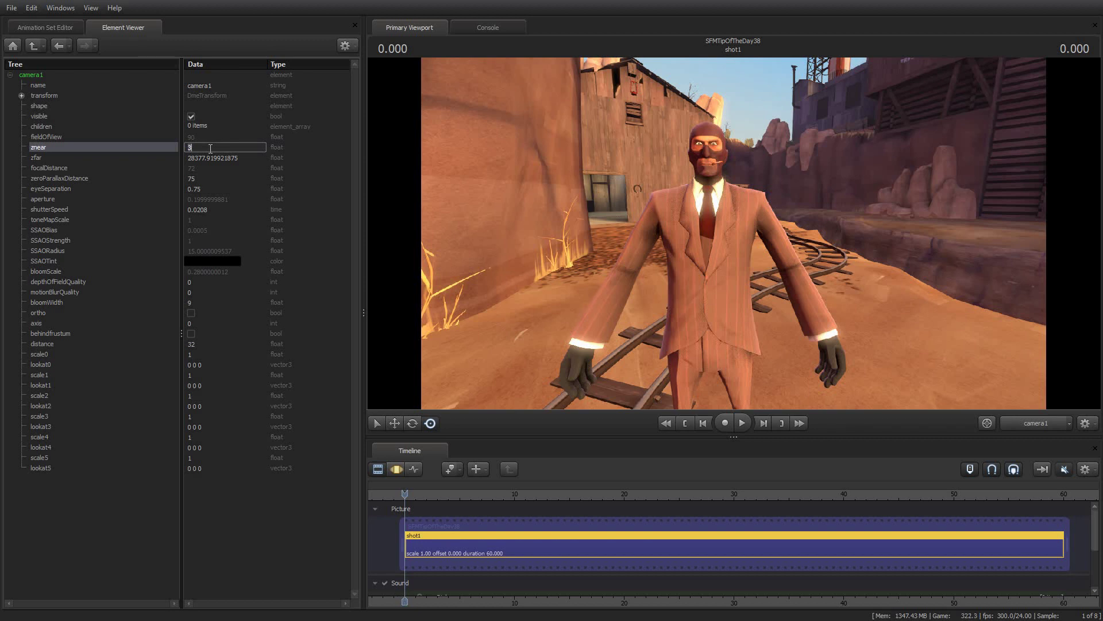
pyautogui.write('100')
pyautogui.press('Return')
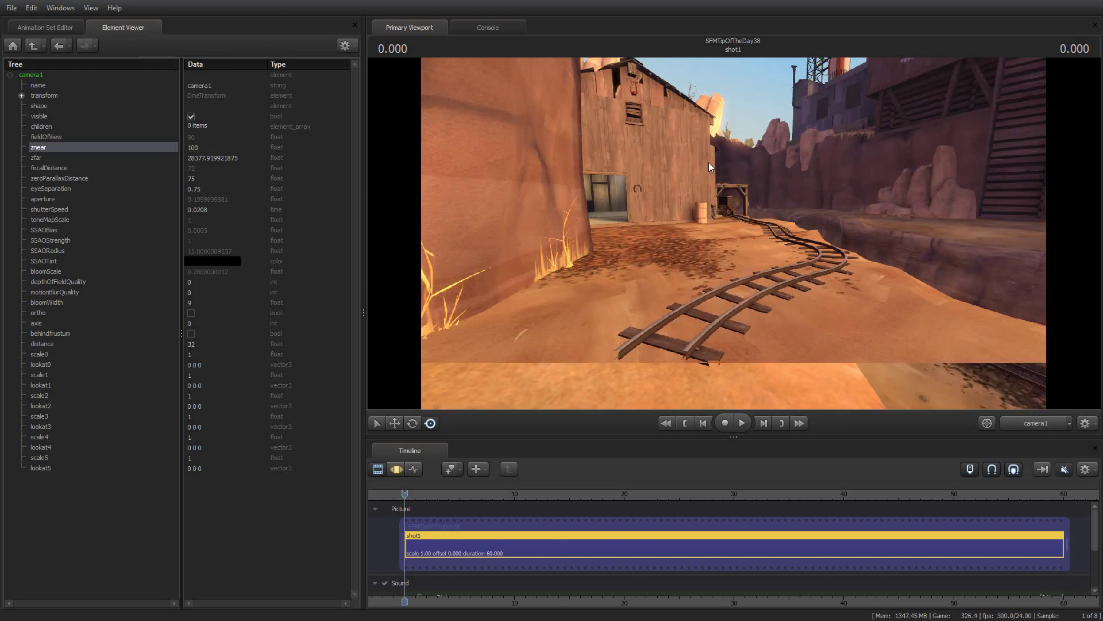
# Step: Switch the timeline to the Motion Editor and move camera1 back and forth to examine near clipping on the Spy
pyautogui.click(32, 76)
pyautogui.click(396, 469)
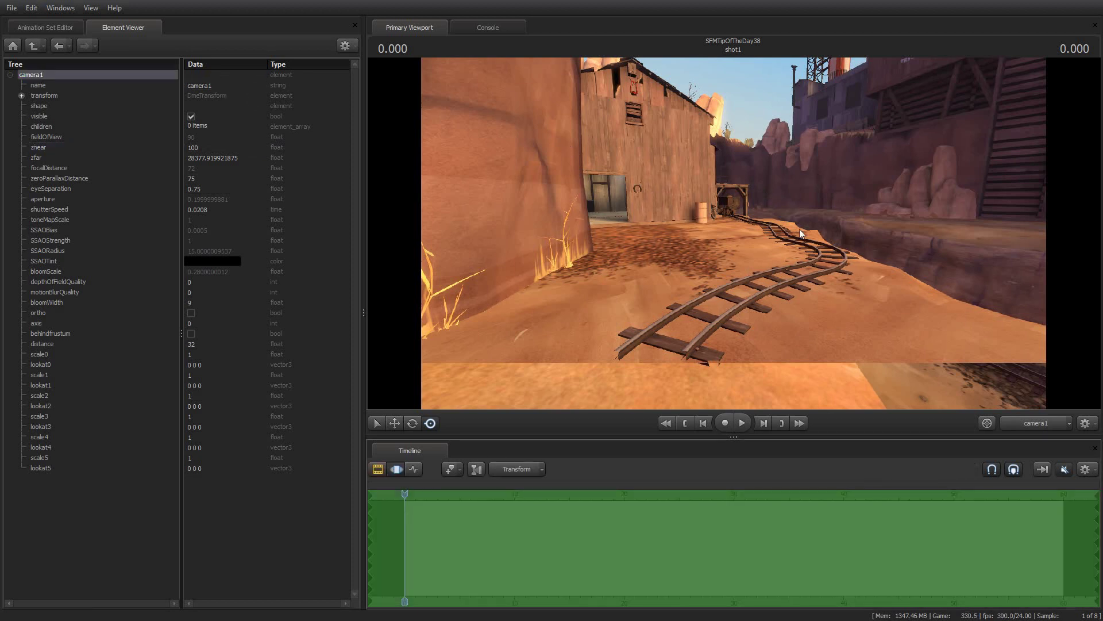
pyautogui.press('s')
pyautogui.moveTo(745, 236); pyautogui.dragTo(756, 236)
pyautogui.press('s')
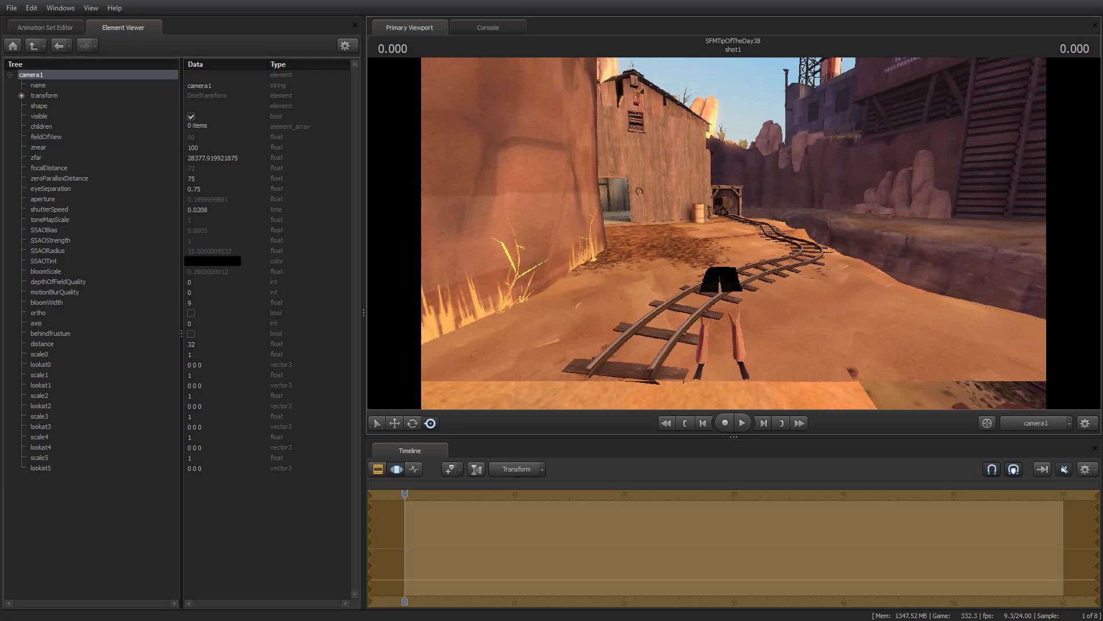
pyautogui.press('w')
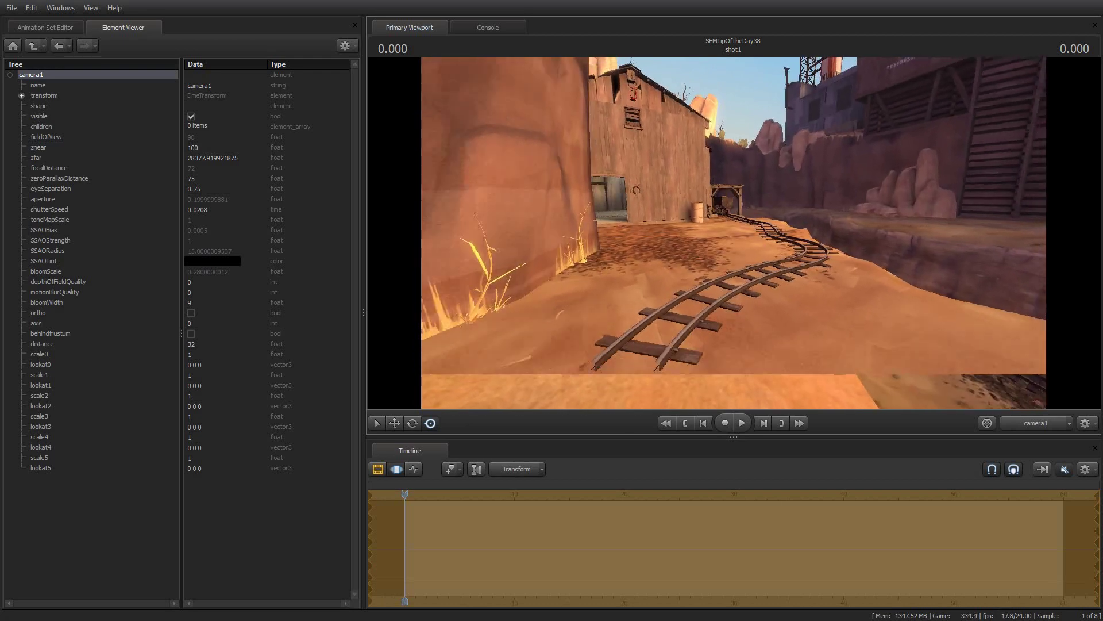
pyautogui.press('s')
pyautogui.press('s')
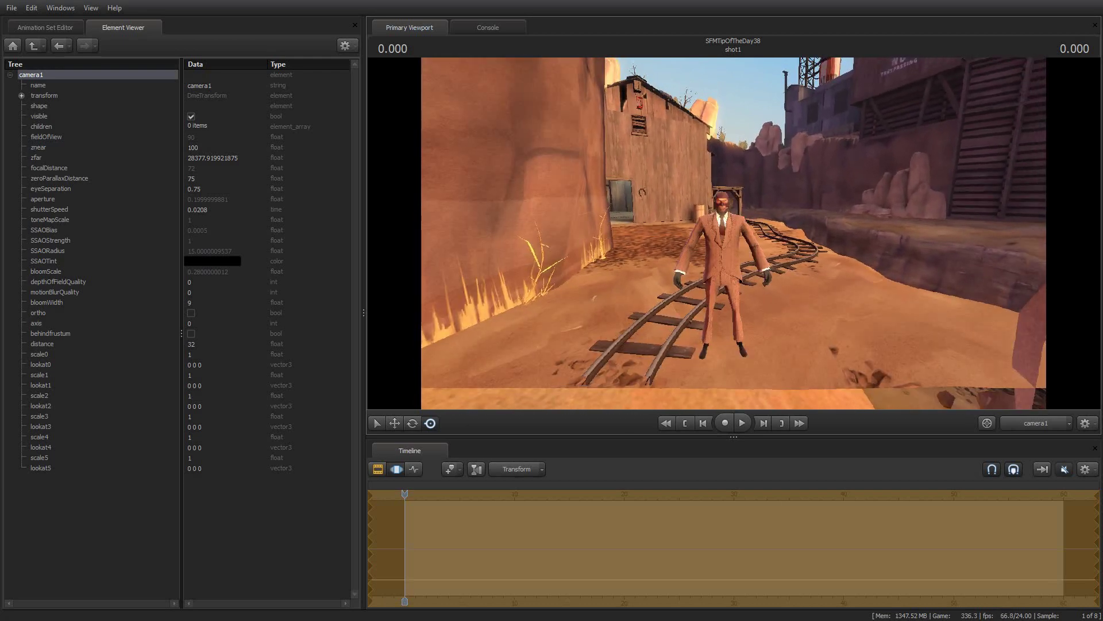
pyautogui.press('w')
pyautogui.press('s')
pyautogui.moveTo(733, 234); pyautogui.dragTo(973, 226)
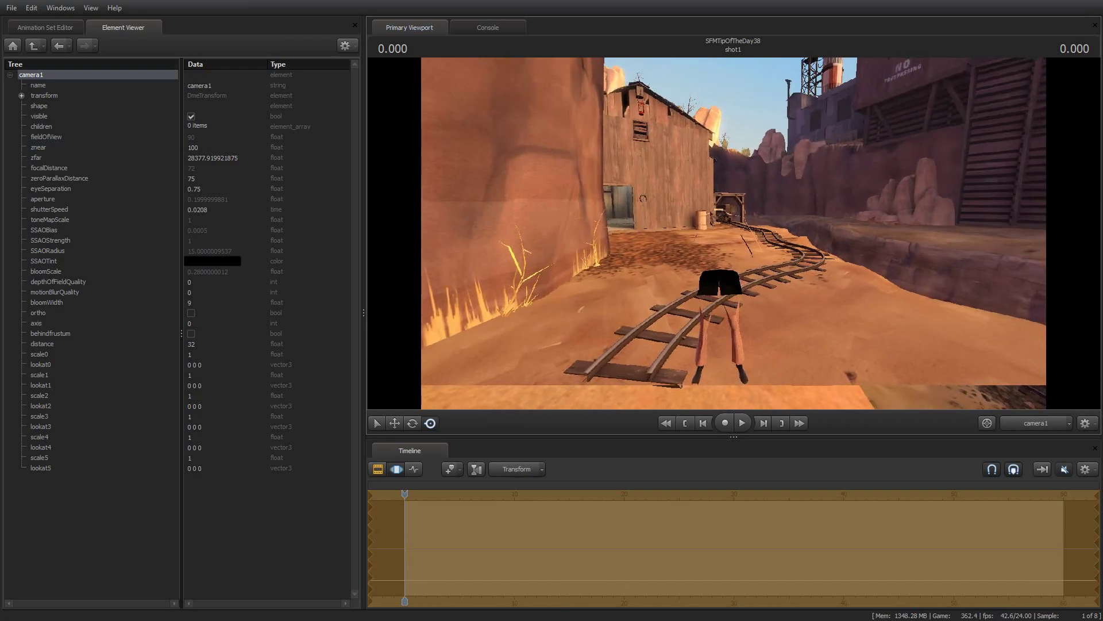
pyautogui.press('s')
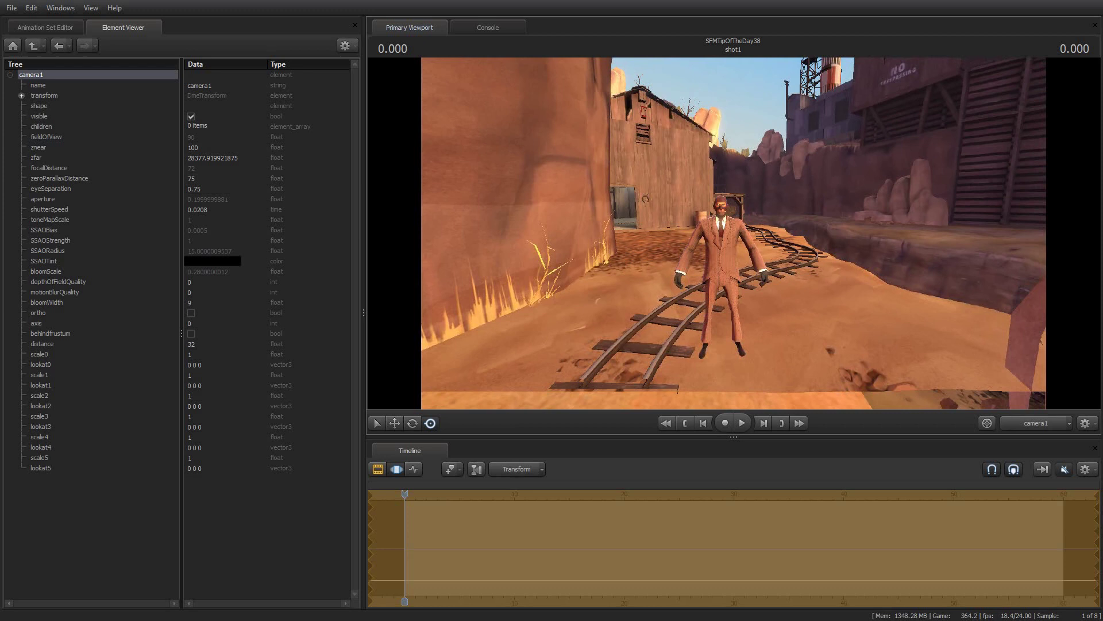
# Step: Set camera1's znear to 50 and move the camera relative to the Spy to check the near clipping
pyautogui.doubleClick(213, 148)
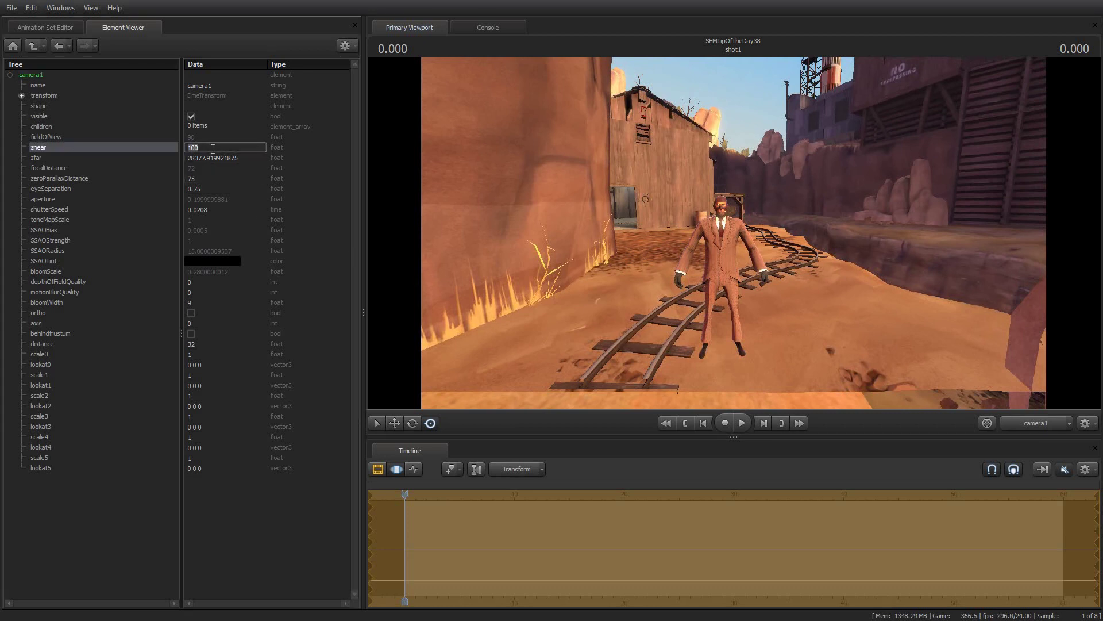
pyautogui.write('50')
pyautogui.press('Return')
pyautogui.press('w')
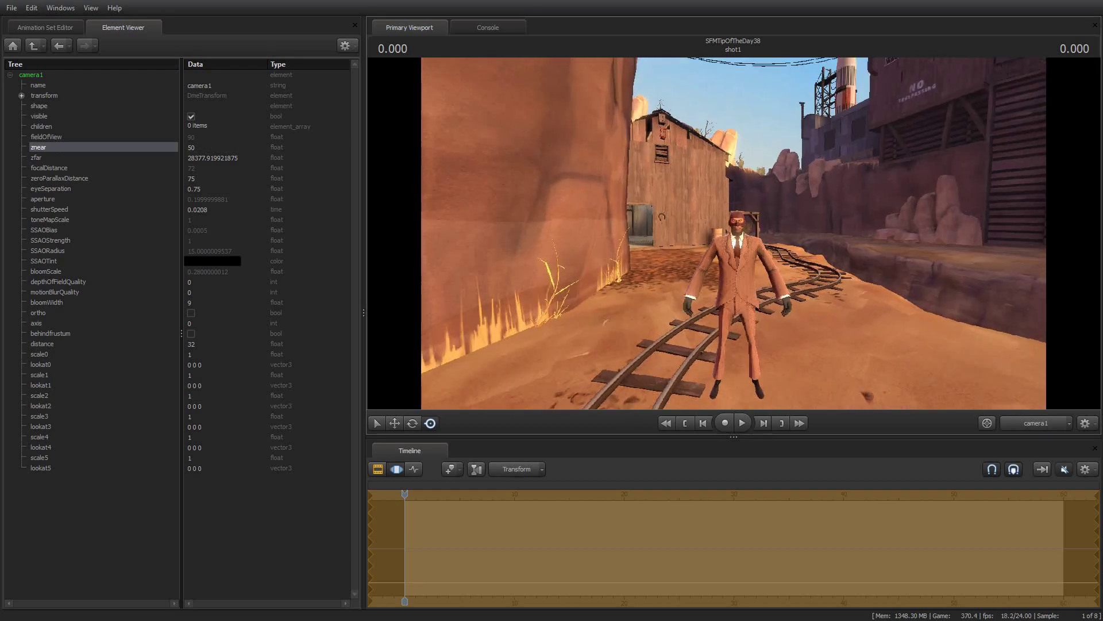
pyautogui.press('s')
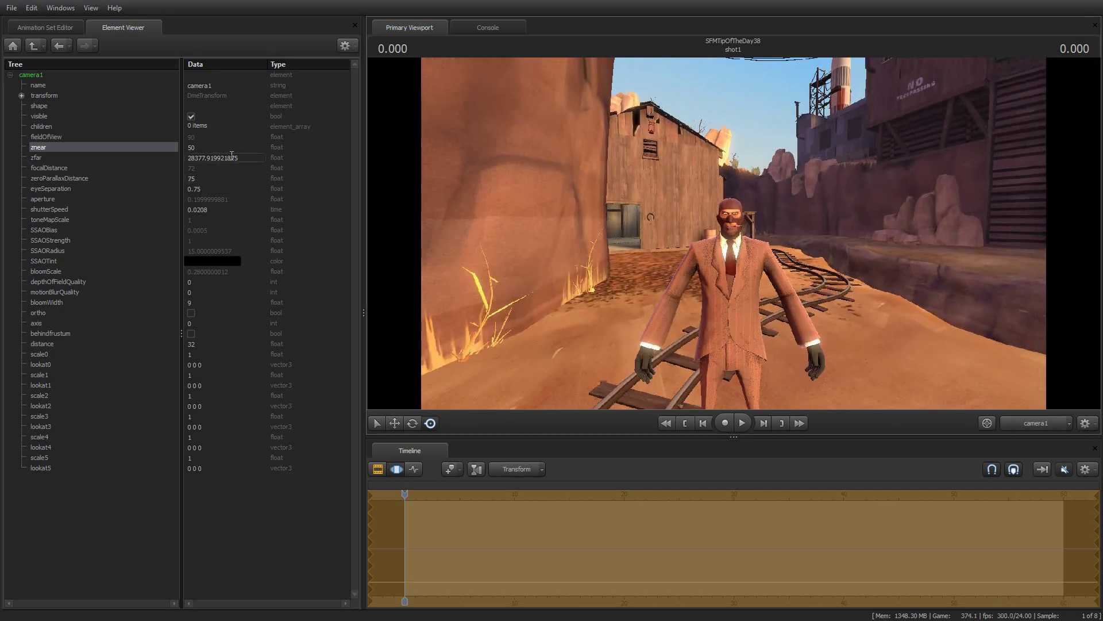
# Step: Set camera1's zfar to 150 and move the camera back to check the far clipping behind the Spy
pyautogui.click(143, 154)
pyautogui.write('150')
pyautogui.press('Return')
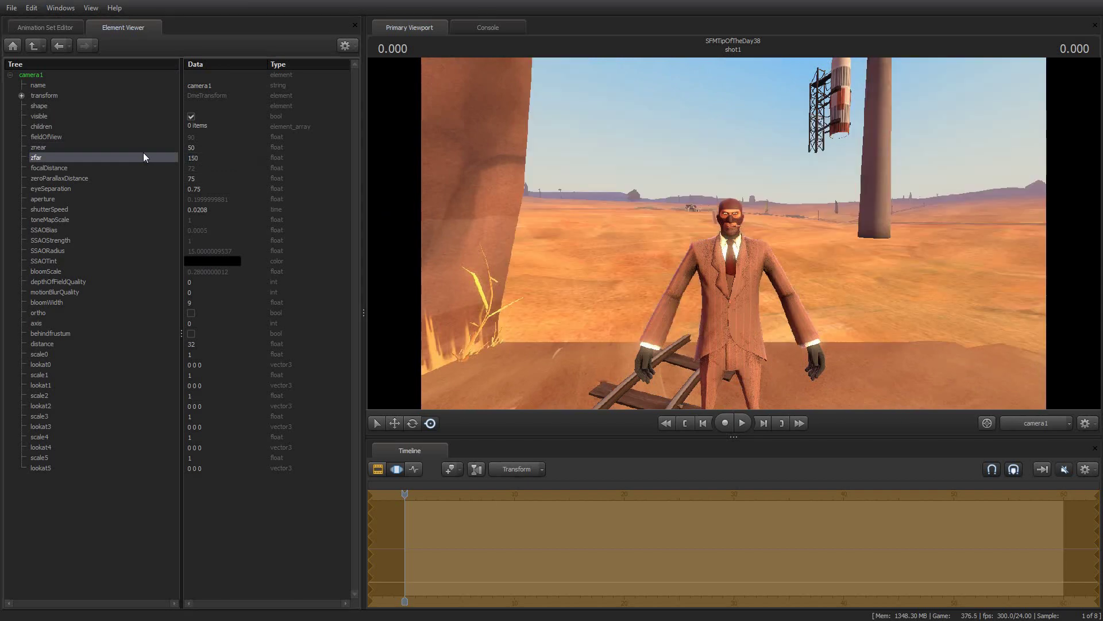
pyautogui.press('s')
pyautogui.moveTo(838, 252); pyautogui.dragTo(838, 278)
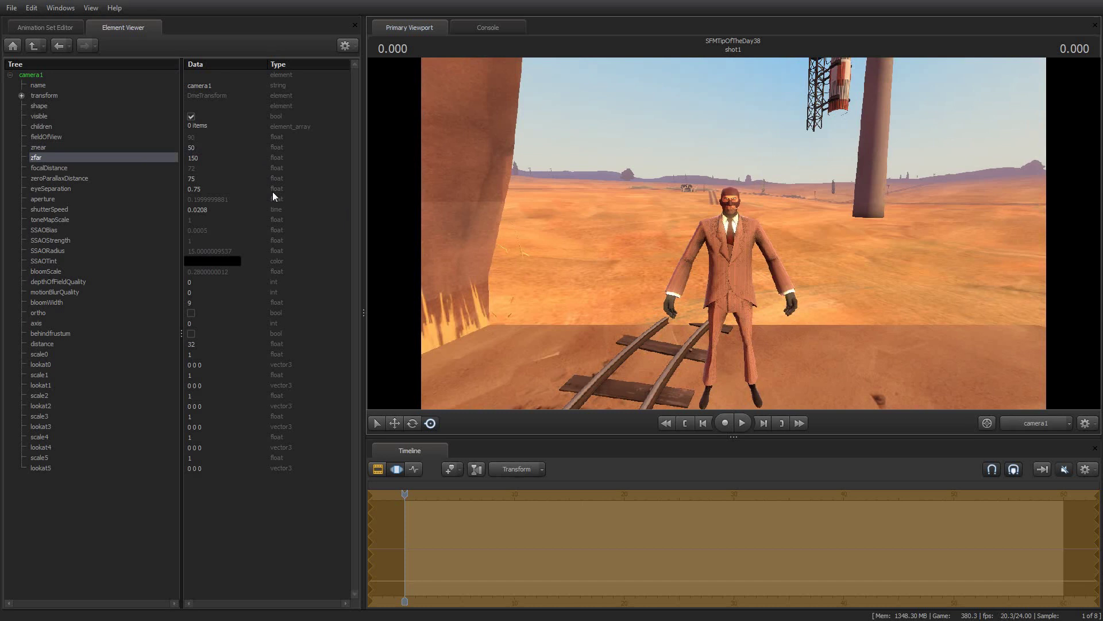
# Step: Set camera1's znear to 75 and its zfar to 200
pyautogui.doubleClick(218, 147)
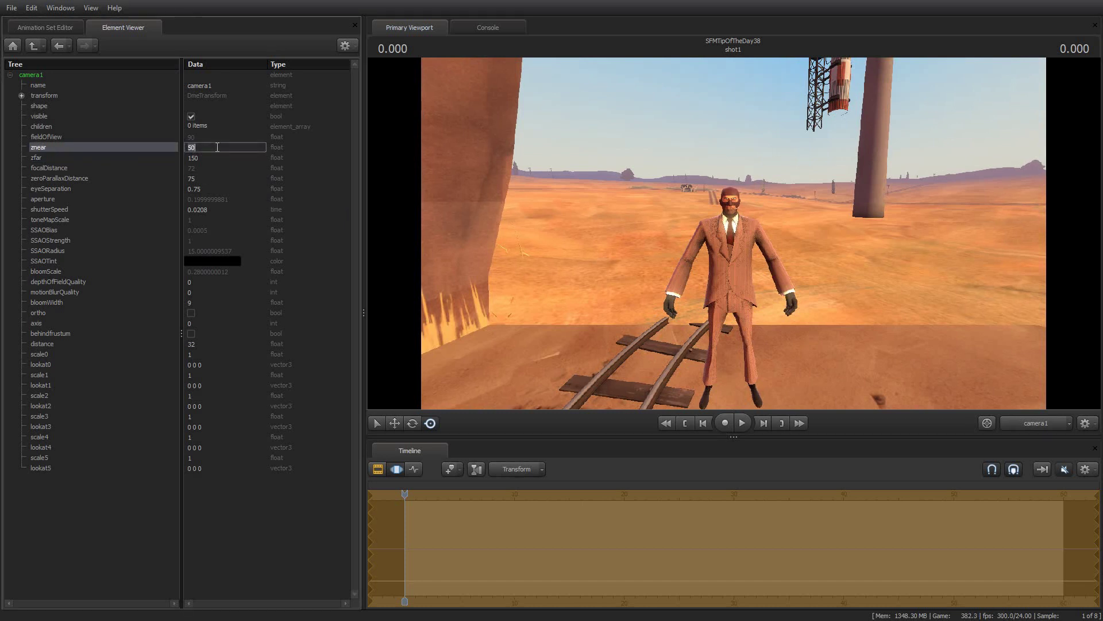
pyautogui.write('7')
pyautogui.press('Tab')
pyautogui.write('200')
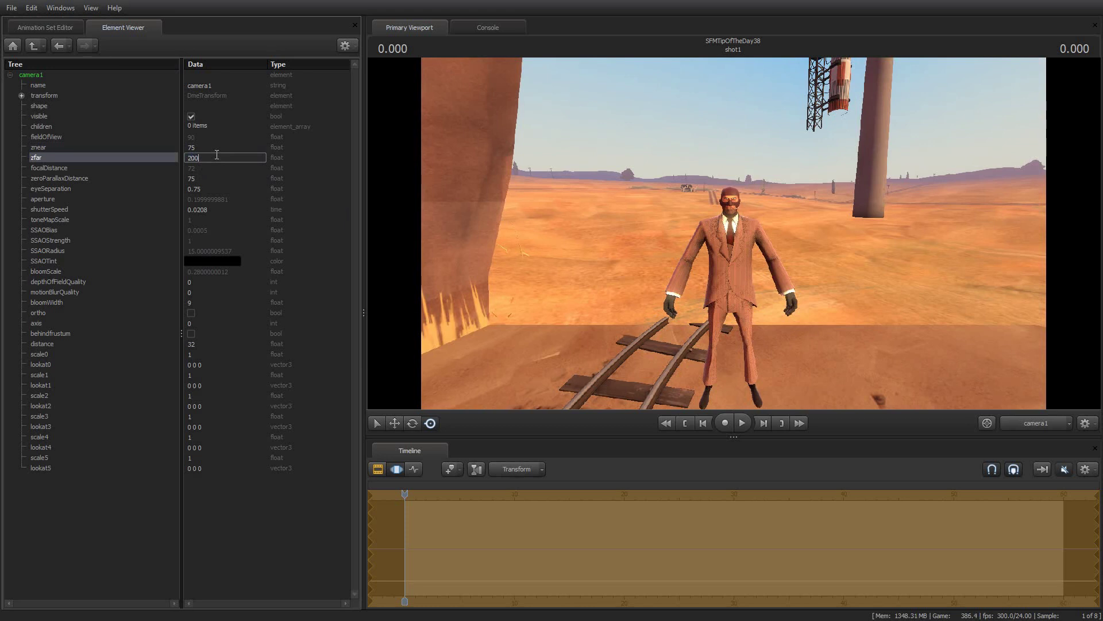
pyautogui.press('Return')
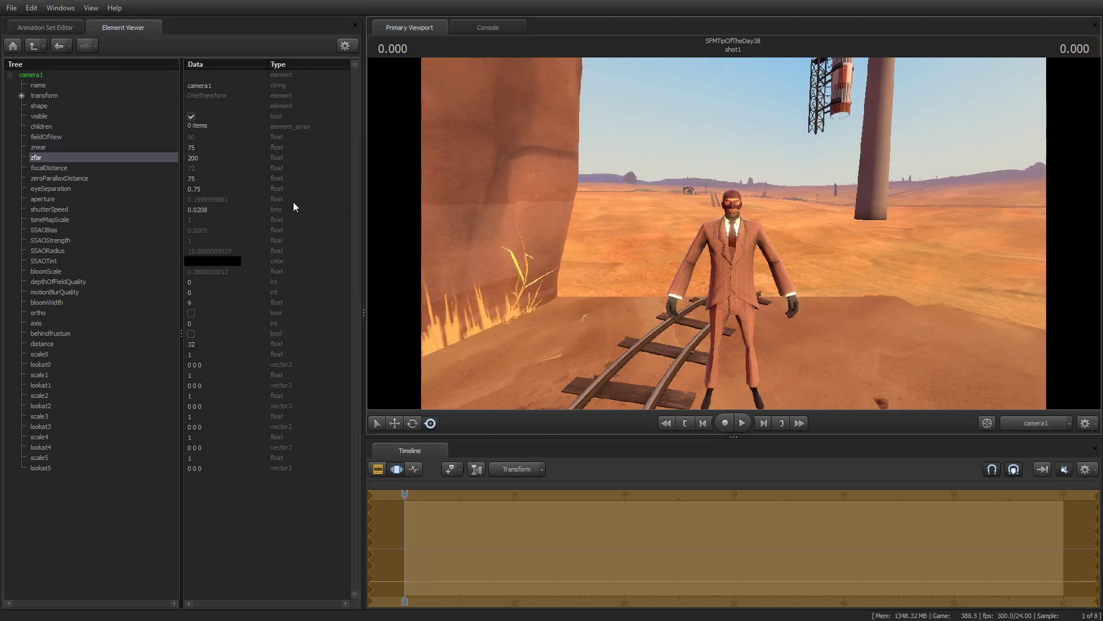
# Step: Set camera1's znear to 100, keeping the far limit as it is
pyautogui.doubleClick(225, 149)
pyautogui.write('1')
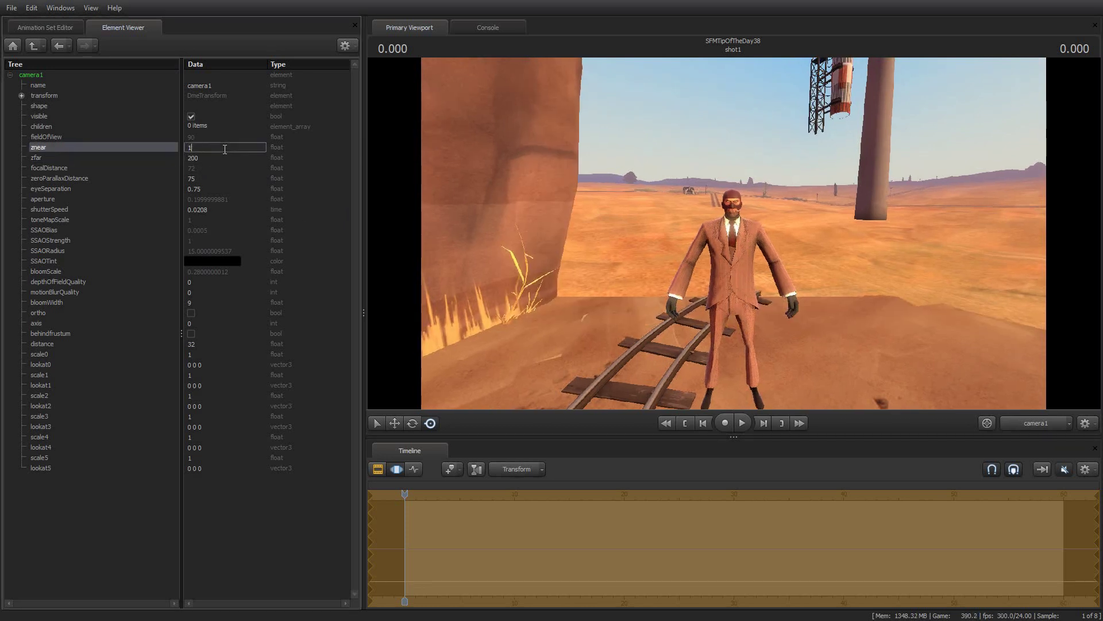
pyautogui.write('00')
pyautogui.press('Return')
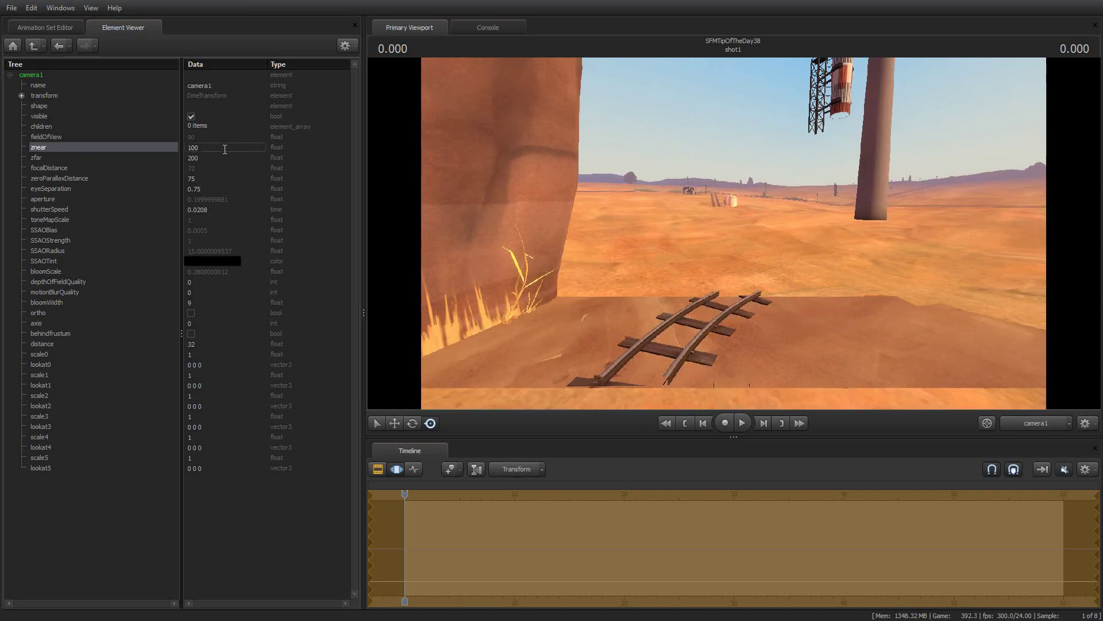
# Step: Fly camera1 around the map and examine how near and far clipping cut the Spy, buildings and terrain
pyautogui.moveTo(836, 245)
pyautogui.mouseDown()
pyautogui.moveTo(992, 265)
pyautogui.moveTo(889, 280)
pyautogui.moveTo(896, 240)
pyautogui.moveTo(924, 245)
pyautogui.moveTo(828, 233)
pyautogui.mouseUp()
pyautogui.press('s')
pyautogui.press('w')
pyautogui.press('s')
pyautogui.press('w')
pyautogui.press('w')
pyautogui.press('s')
pyautogui.press('s')
pyautogui.press('s')
pyautogui.press('a')
pyautogui.press('s')
pyautogui.press('w')
pyautogui.press('s')
pyautogui.press('s')
pyautogui.press('a')
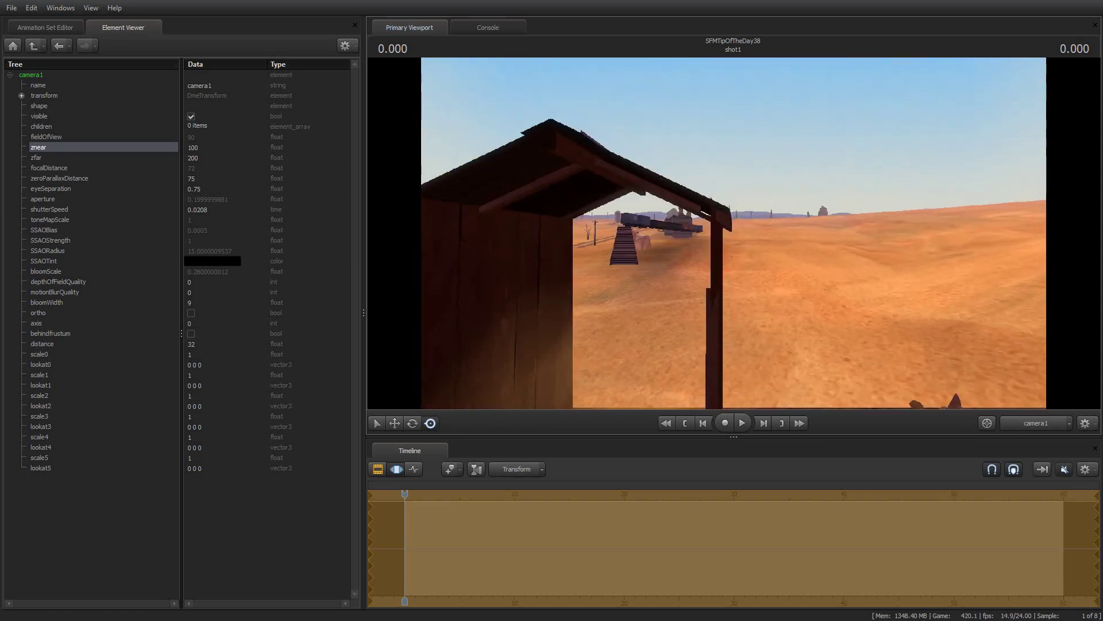
pyautogui.press('s')
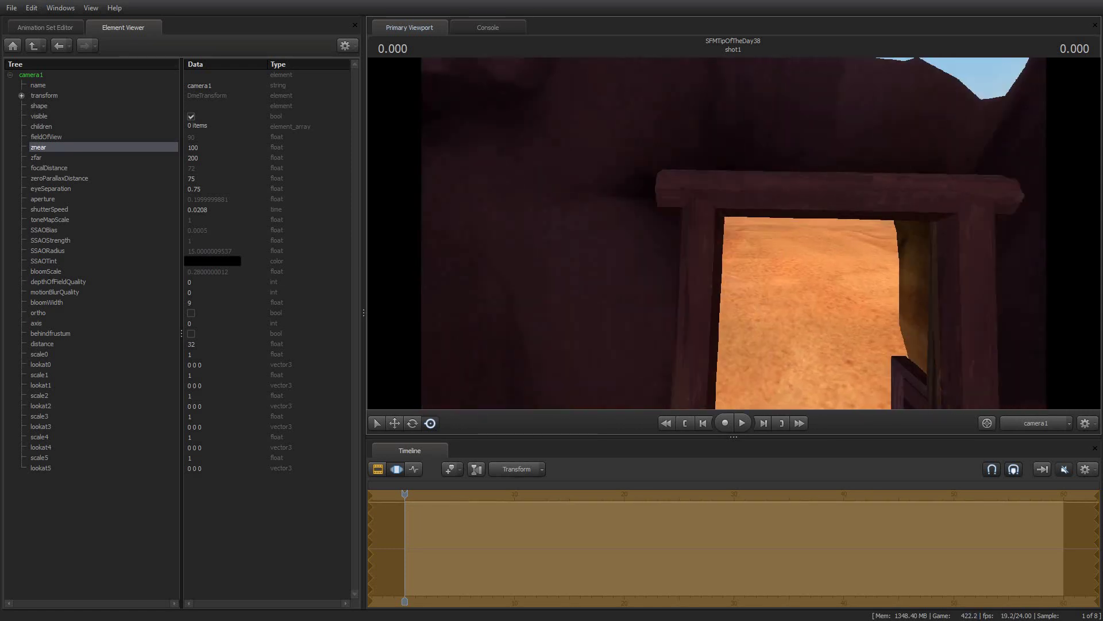
pyautogui.press('w')
pyautogui.press('s')
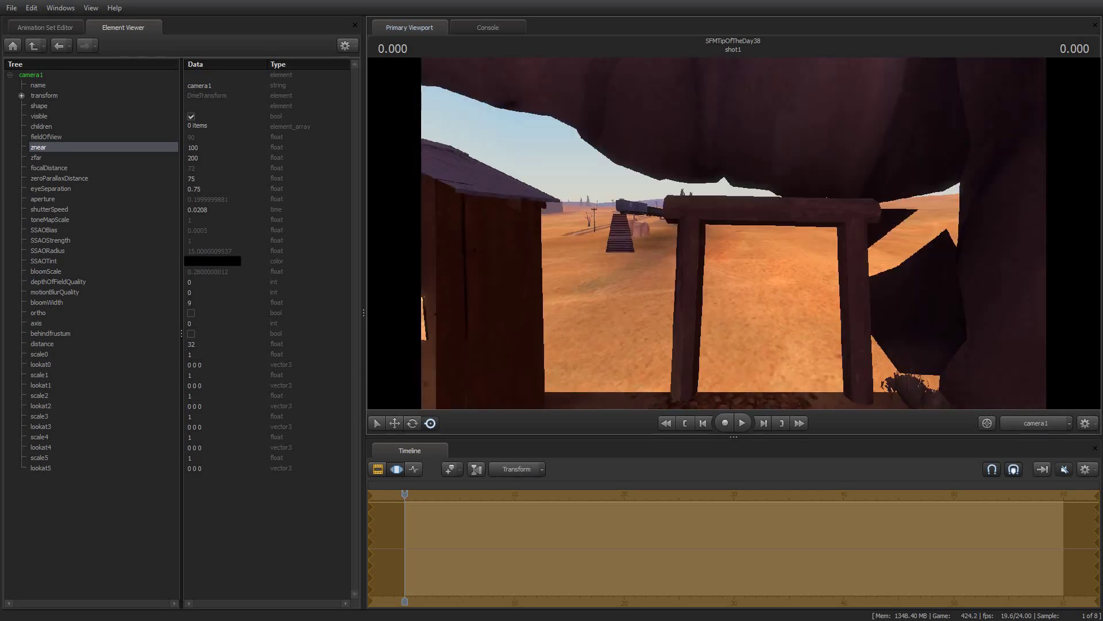
pyautogui.press('s')
pyautogui.press('w')
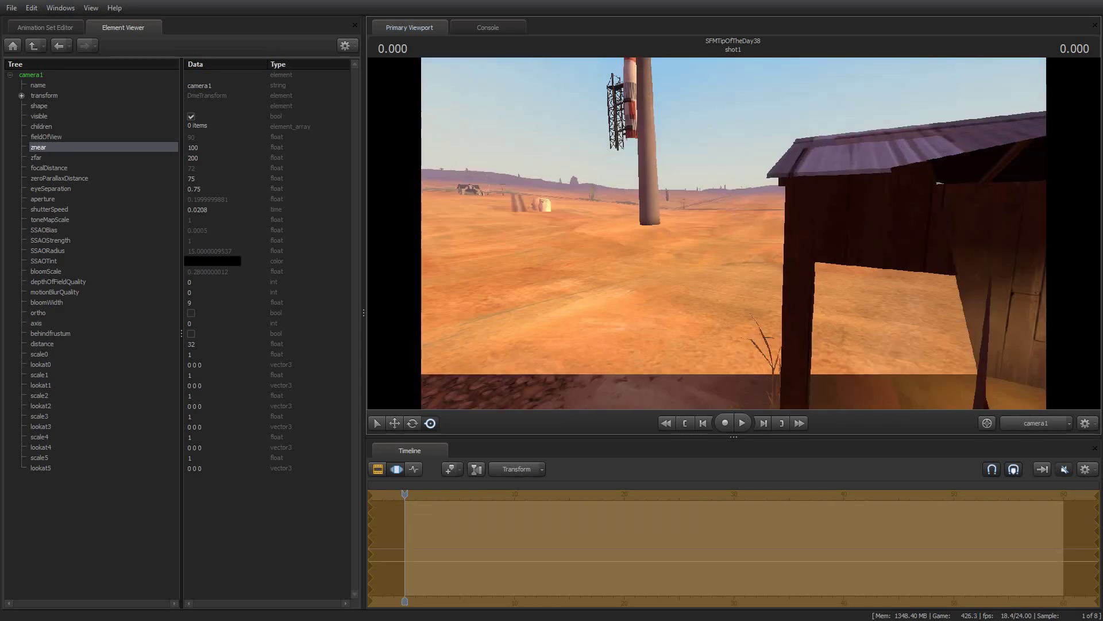
pyautogui.moveTo(734, 234); pyautogui.dragTo(592, 218)
pyautogui.press('s')
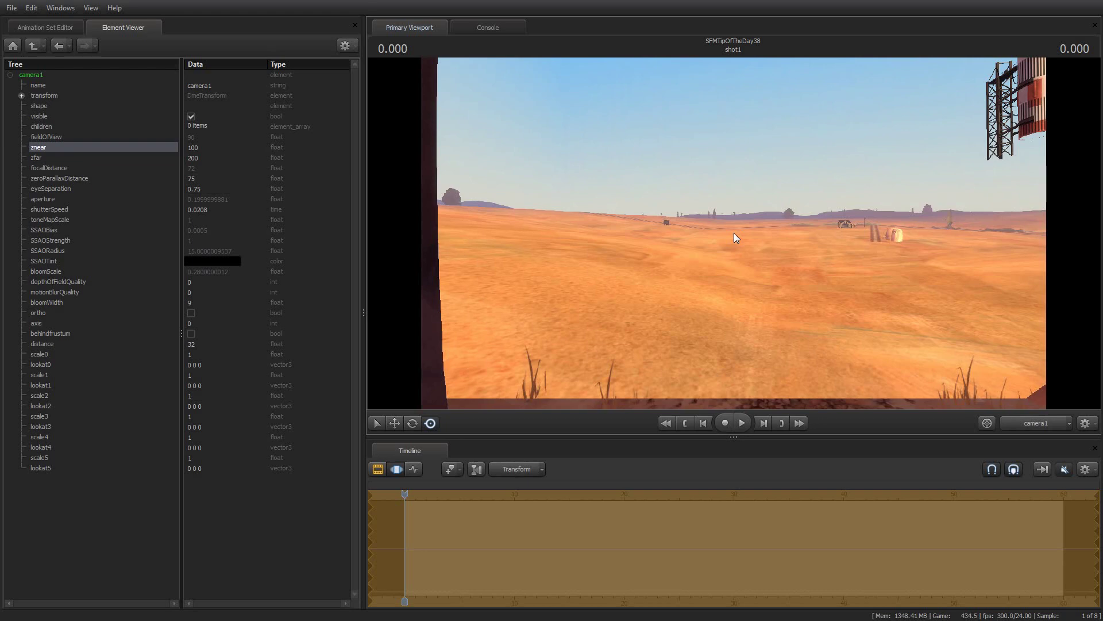
pyautogui.moveTo(785, 252)
pyautogui.mouseDown()
pyautogui.moveTo(891, 247)
pyautogui.moveTo(701, 245)
pyautogui.moveTo(785, 252)
pyautogui.mouseUp()
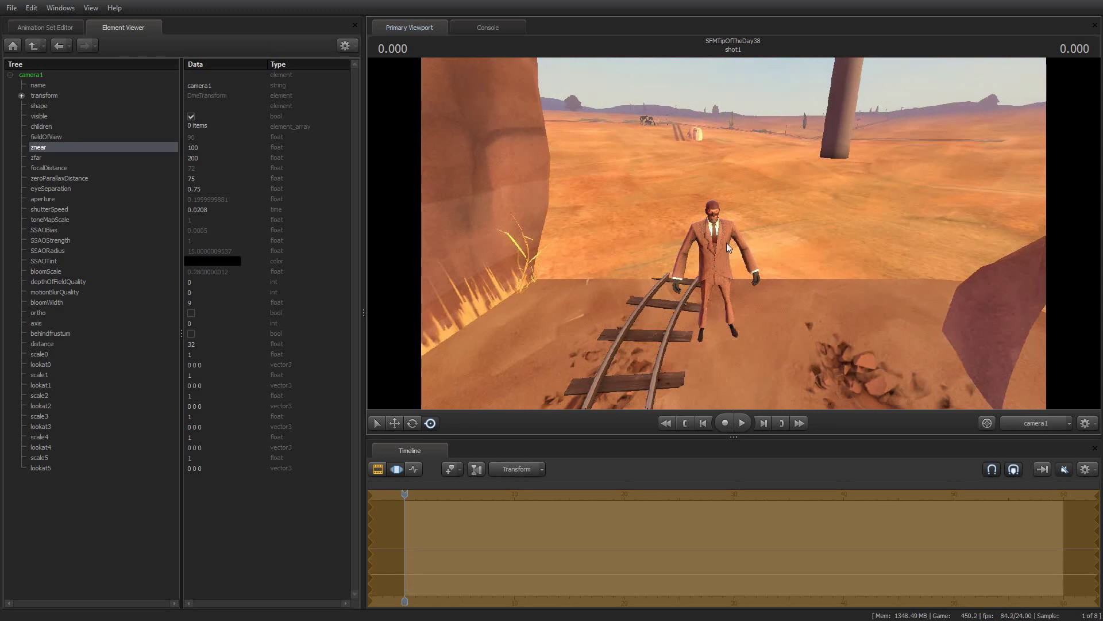